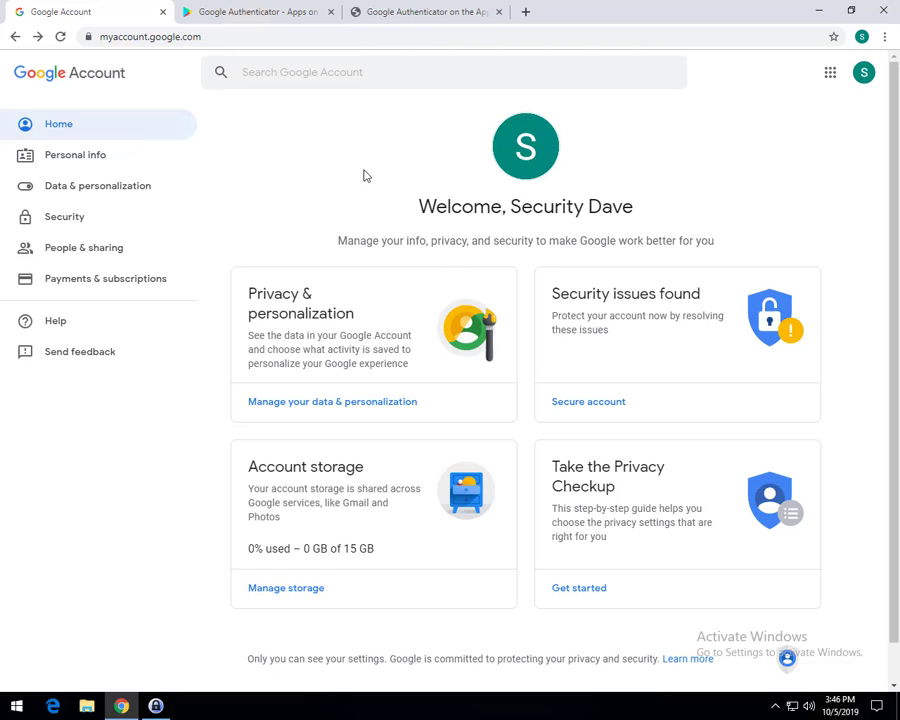
Go to the account's Security settings to find the 2-Step Verification option
{"action": "left_click", "coordinate": [72, 218]}
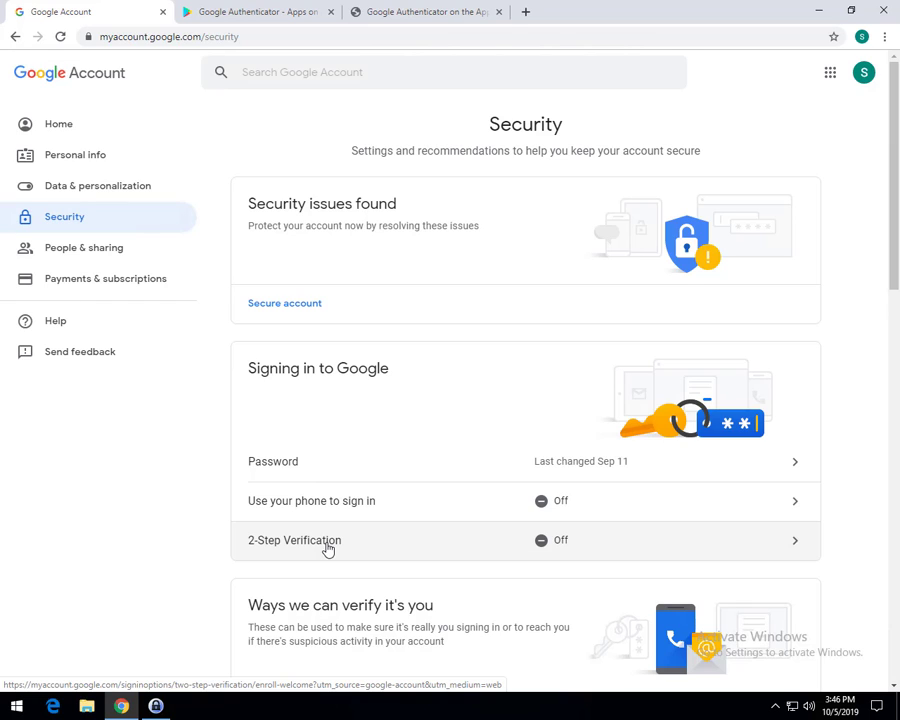
{"action": "left_click", "coordinate": [328, 549]}
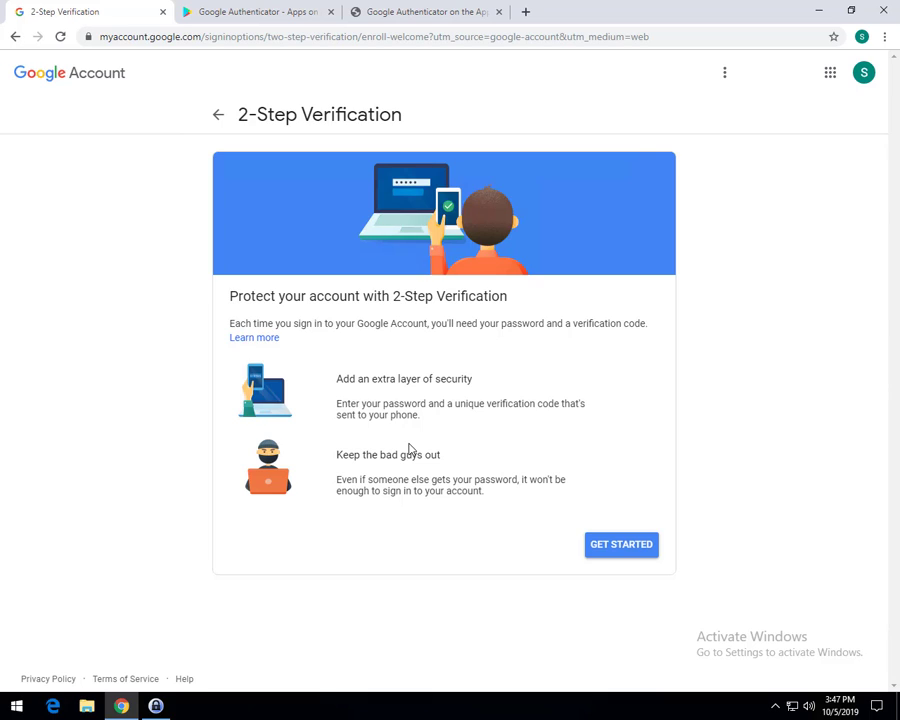
Start 2-Step Verification setup and paste the KeePass-stored Google password into the re-verification prompt
{"action": "left_click", "coordinate": [612, 553]}
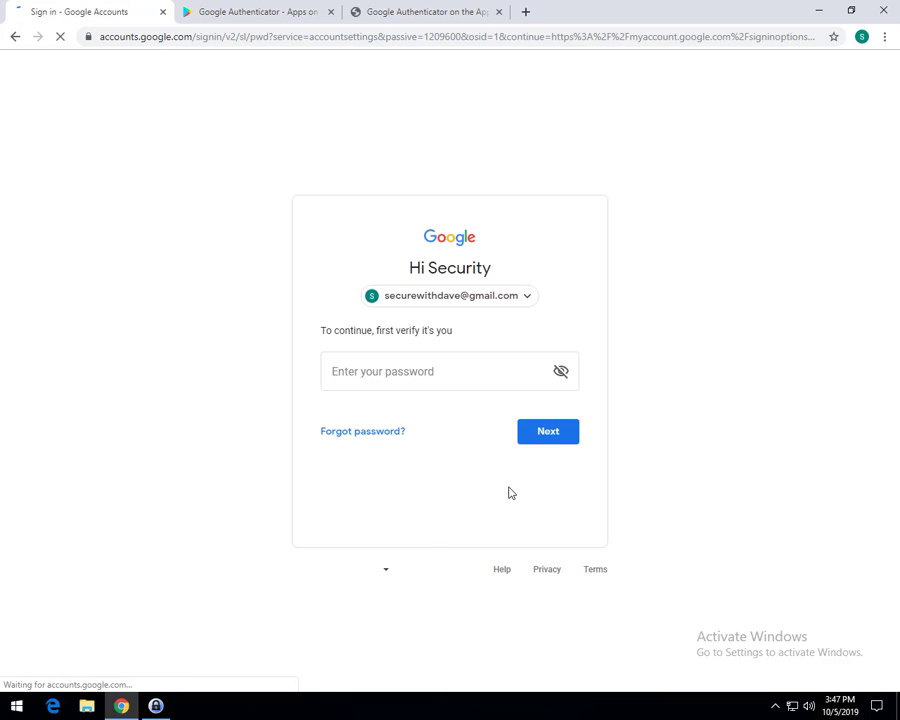
{"action": "left_click", "coordinate": [380, 364]}
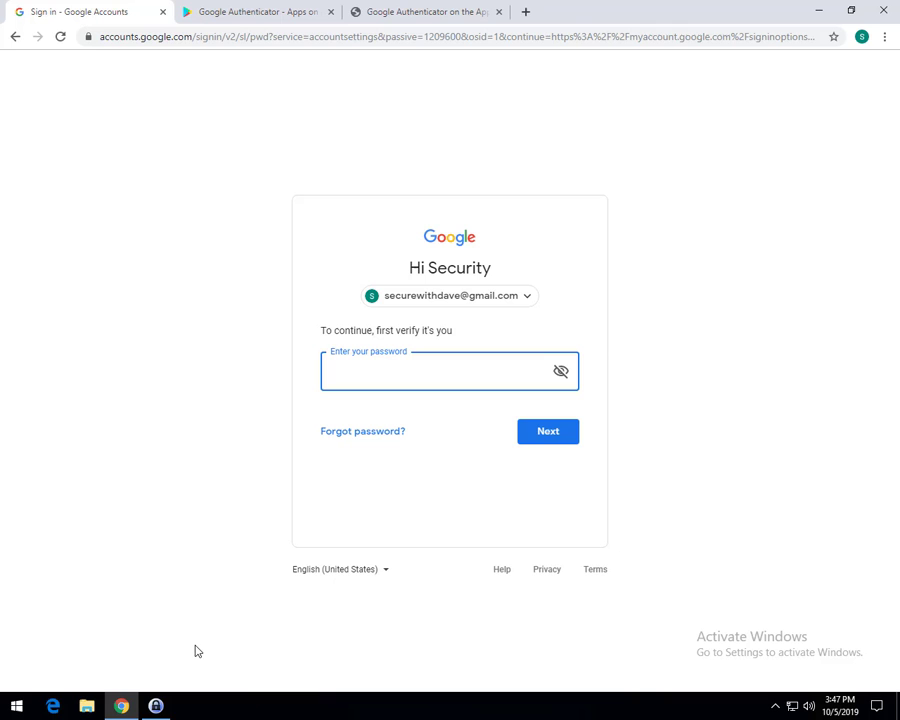
{"action": "left_click", "coordinate": [165, 700]}
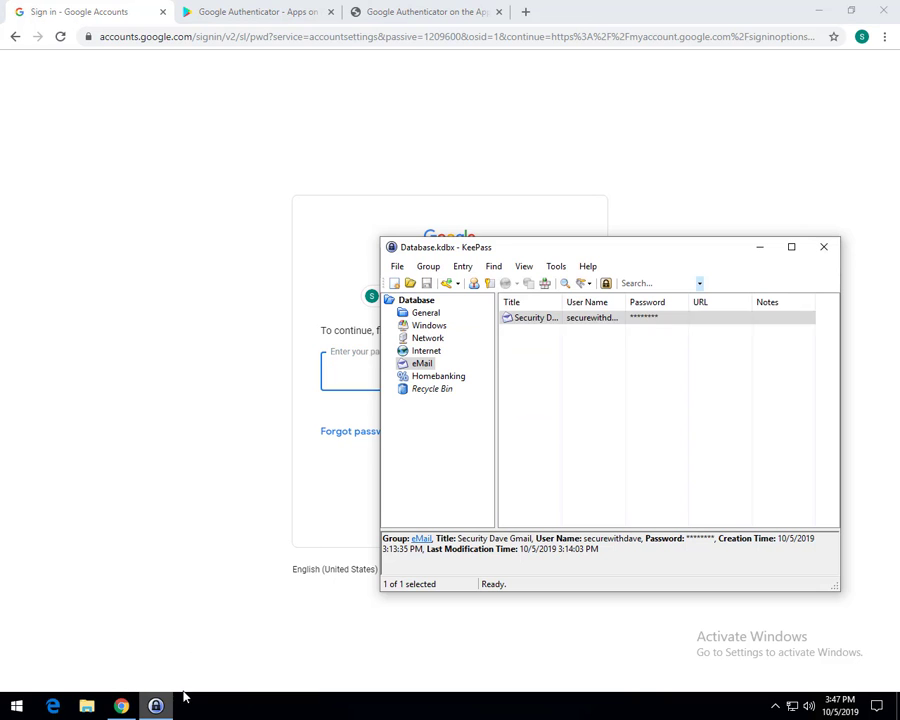
{"action": "right_click", "coordinate": [542, 318]}
{"action": "left_click", "coordinate": [552, 339]}
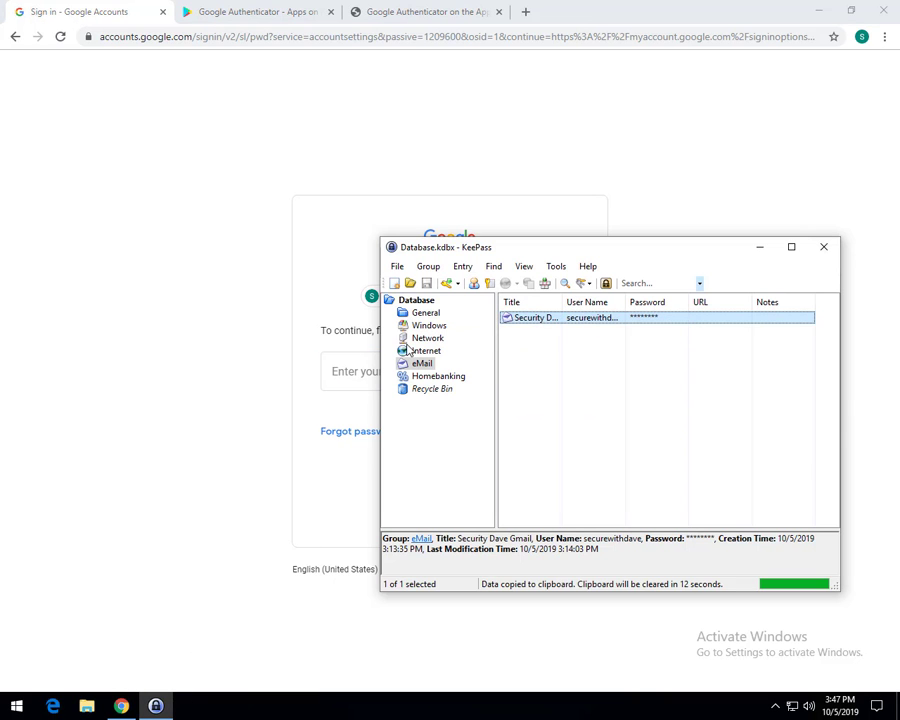
{"action": "left_click", "coordinate": [357, 378]}
{"action": "key", "text": "ctrl+v"}
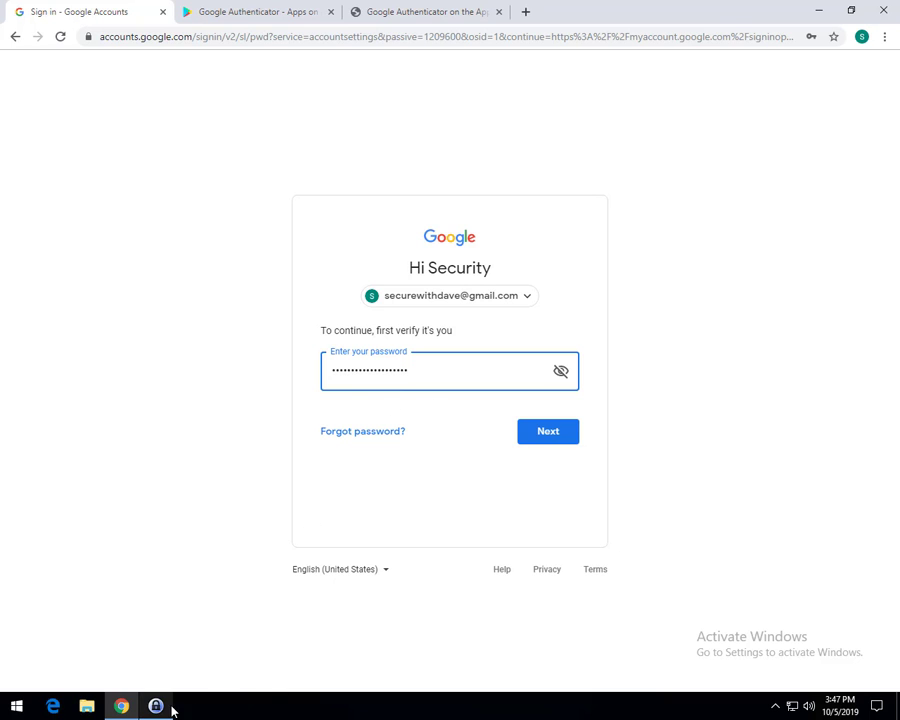
{"action": "mouse_move", "coordinate": [158, 705]}
{"action": "left_click", "coordinate": [155, 673]}
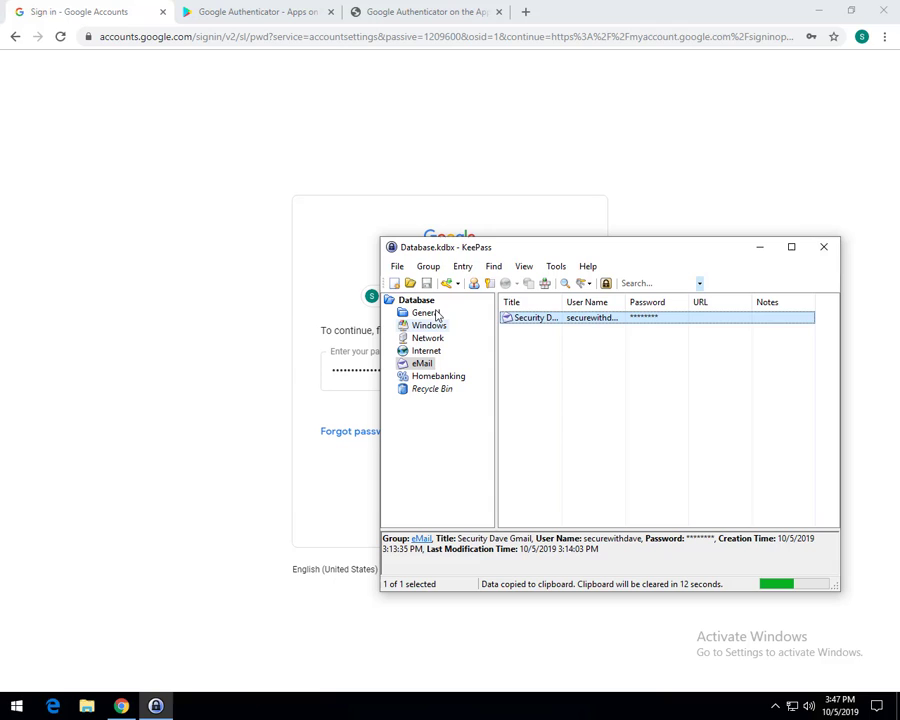
{"action": "left_click", "coordinate": [240, 346]}
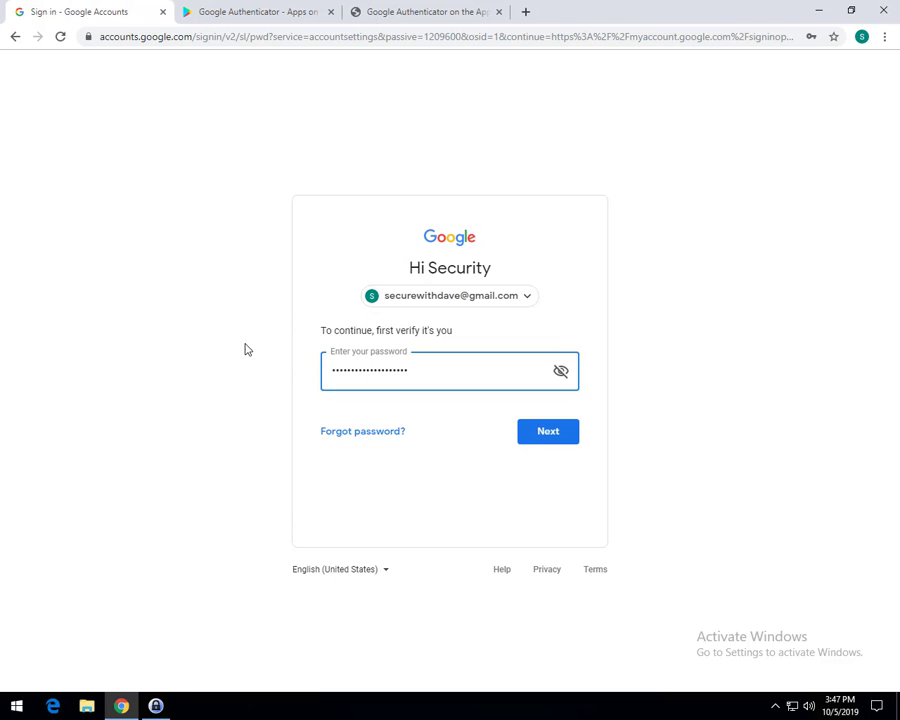
Submit the password and send a test Google prompt to the OnePlus 3T phone
{"action": "left_click", "coordinate": [547, 435]}
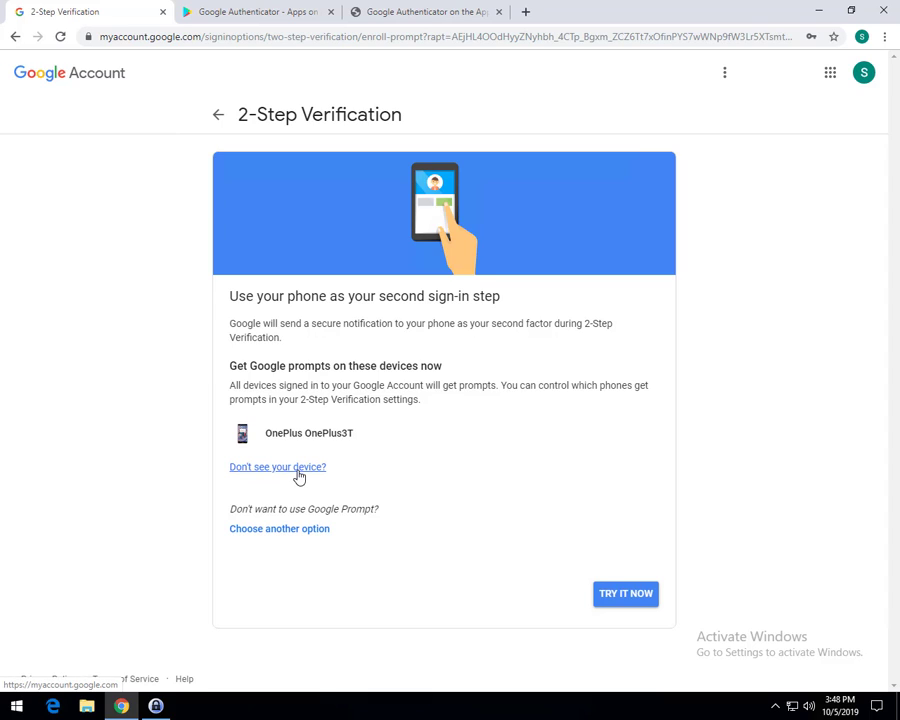
{"action": "left_click", "coordinate": [620, 600]}
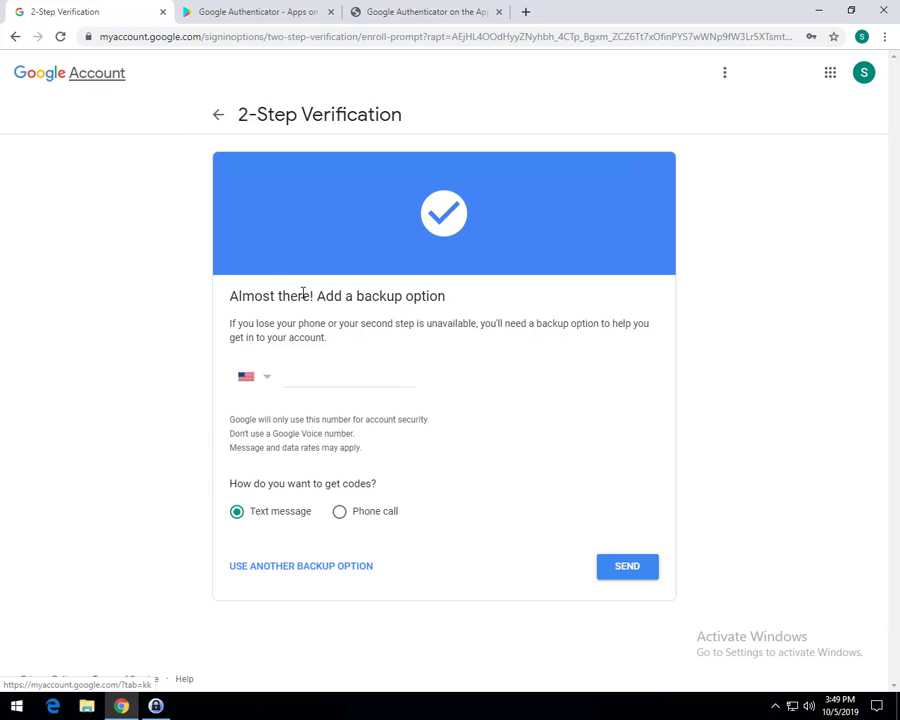
Enter the backup phone number and have a code sent to it by text message
{"action": "left_click", "coordinate": [330, 376]}
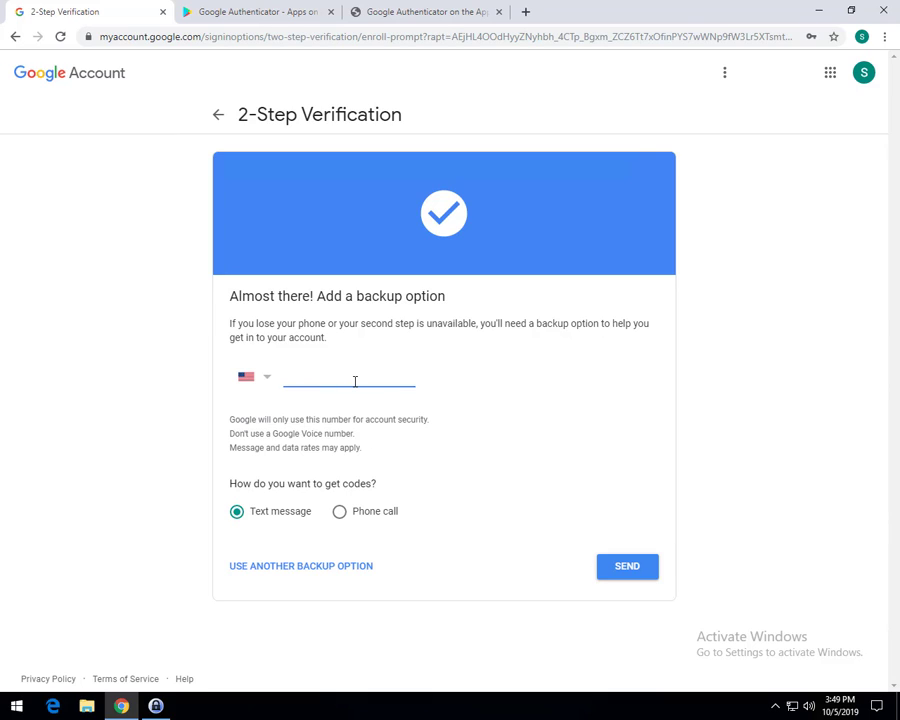
{"action": "left_click", "coordinate": [628, 574]}
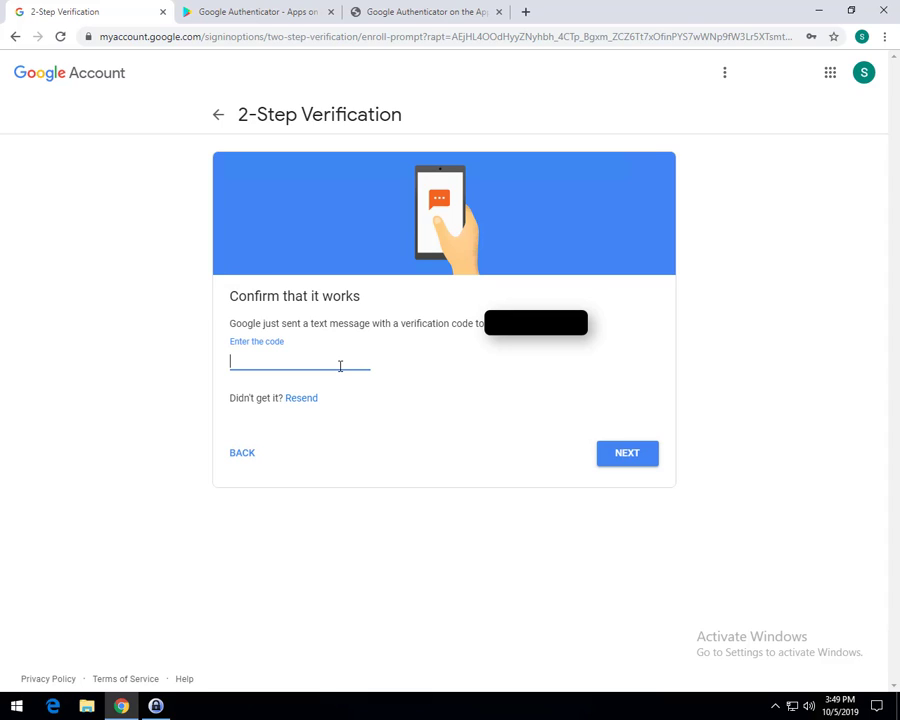
Enter the texted verification code to confirm the phone, then turn 2-Step Verification on
{"action": "key", "text": "Return"}
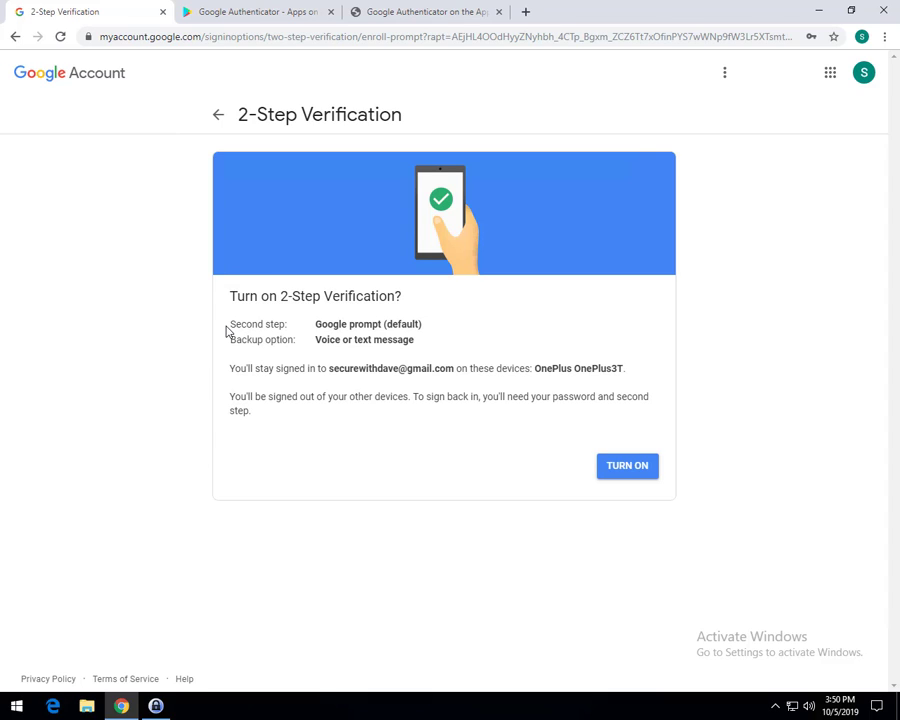
{"action": "left_click", "coordinate": [634, 475]}
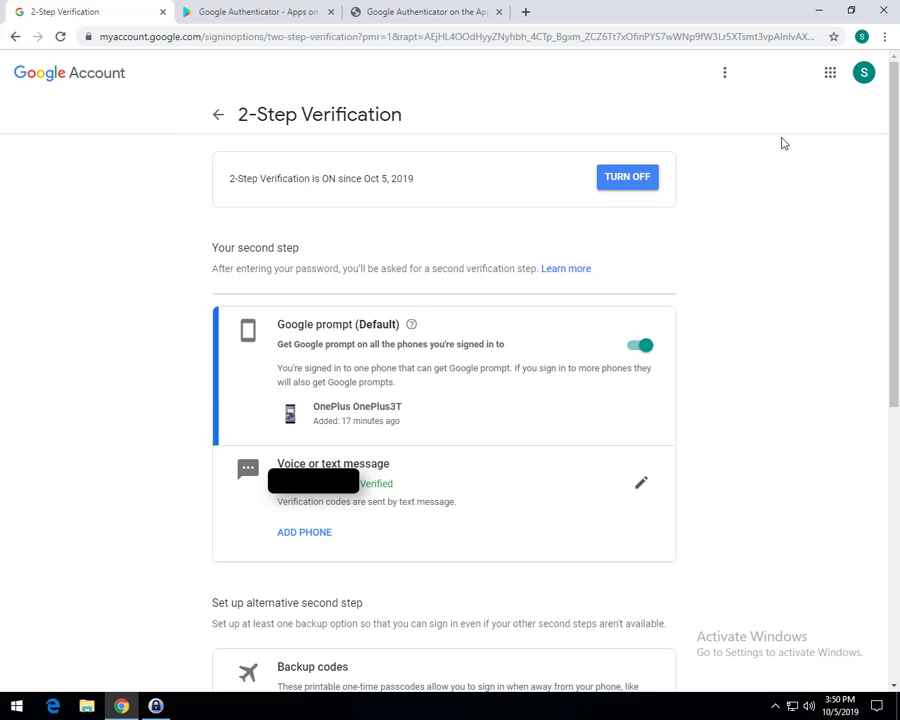
Sign out and back in with the KeePass-stored password, keeping this computer trusted
{"action": "left_click", "coordinate": [863, 72]}
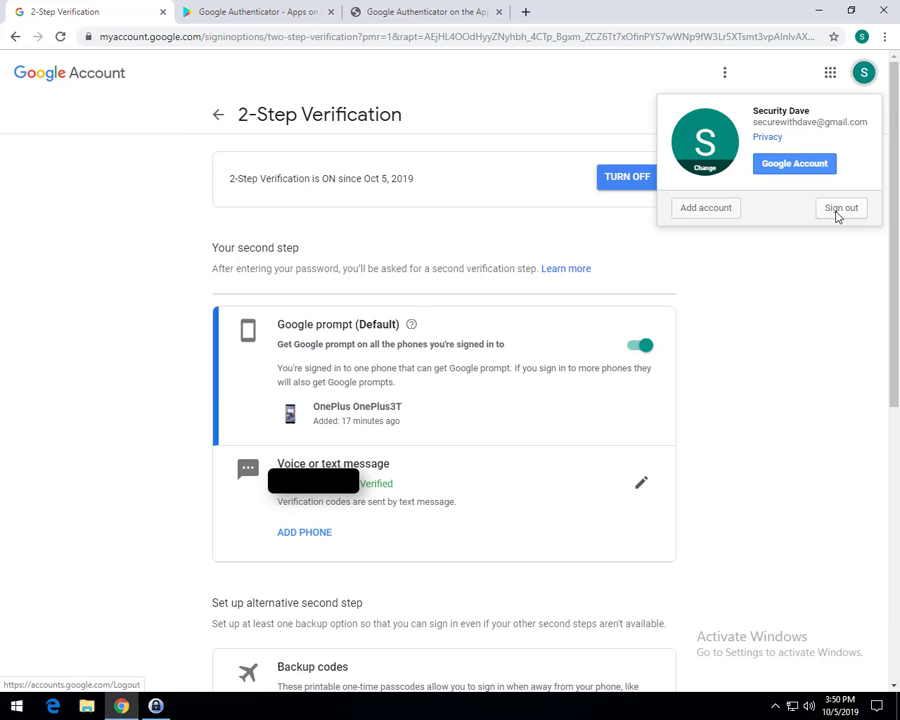
{"action": "left_click", "coordinate": [782, 209]}
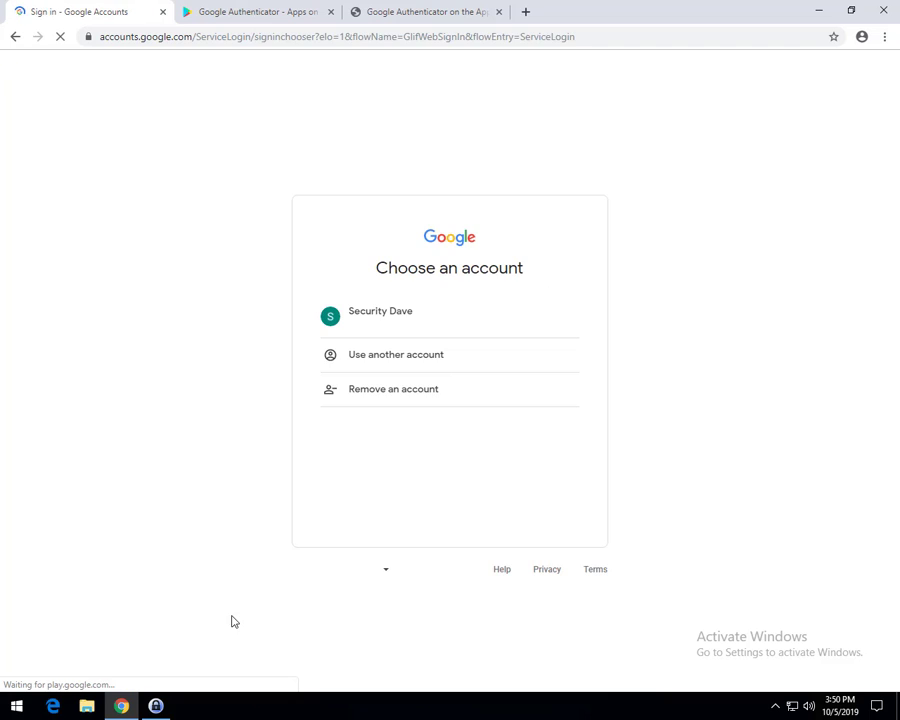
{"action": "left_click", "coordinate": [156, 705]}
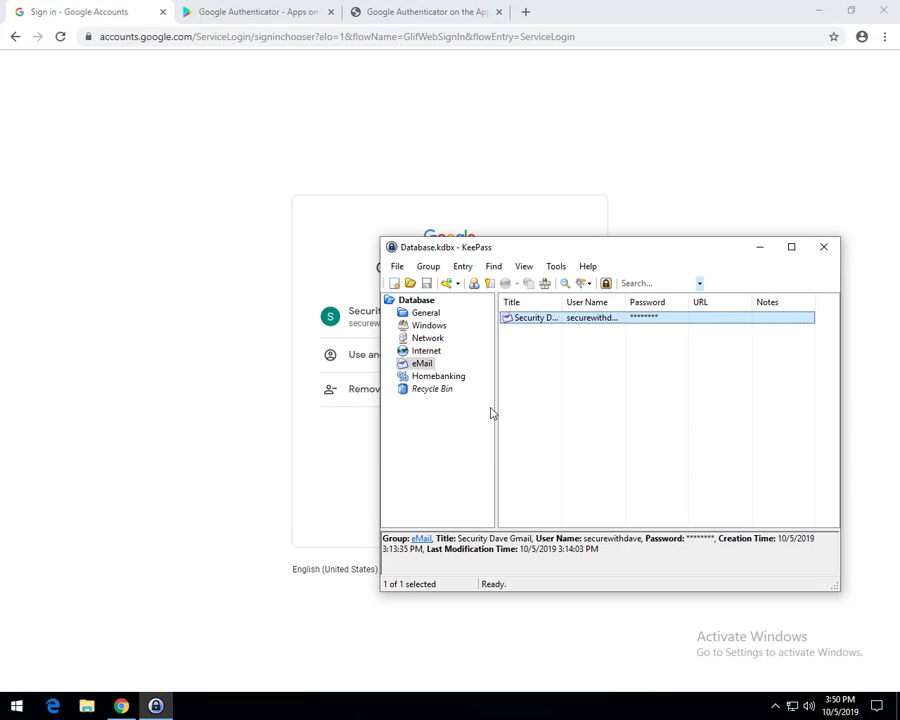
{"action": "right_click", "coordinate": [514, 320]}
{"action": "left_click", "coordinate": [556, 345]}
{"action": "left_click", "coordinate": [358, 322]}
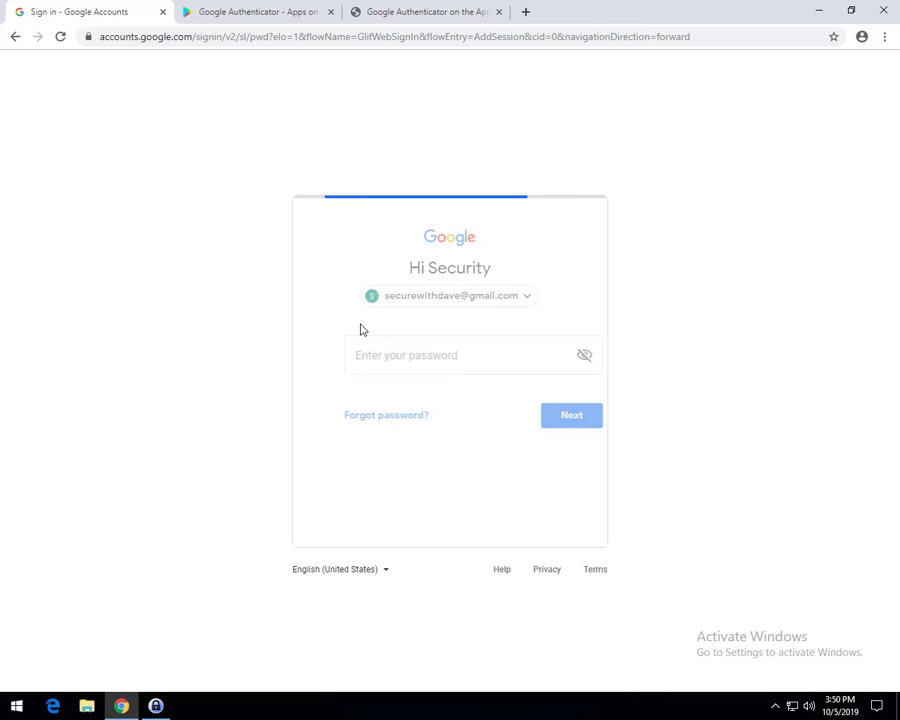
{"action": "key", "text": "ctrl+v"}
{"action": "left_click", "coordinate": [546, 414]}
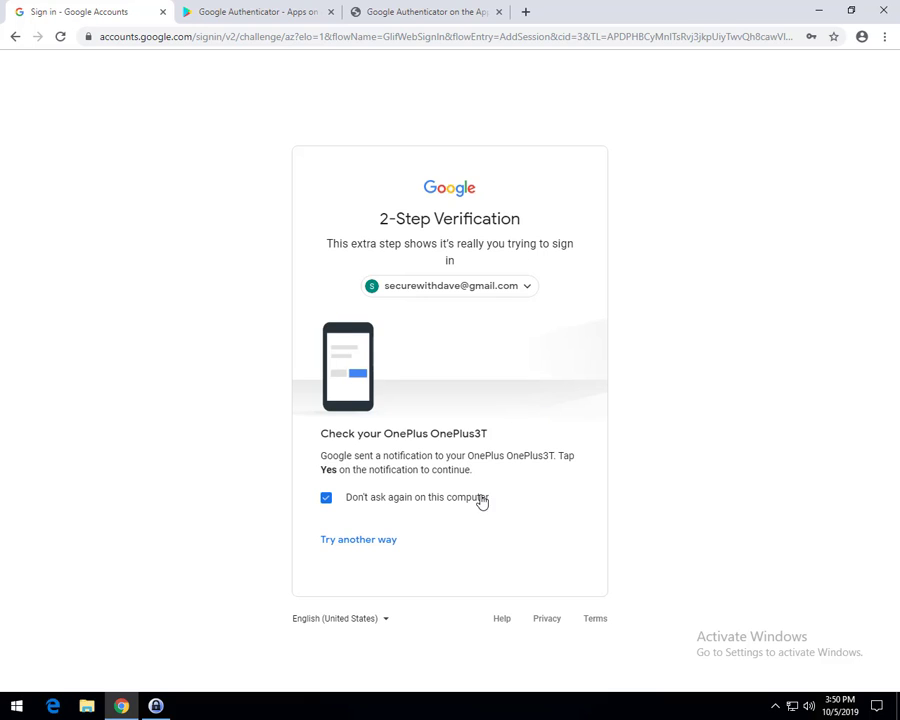
{"action": "left_click_drag", "start_coordinate": [489, 500], "coordinate": [333, 503]}
{"action": "left_click", "coordinate": [333, 503]}
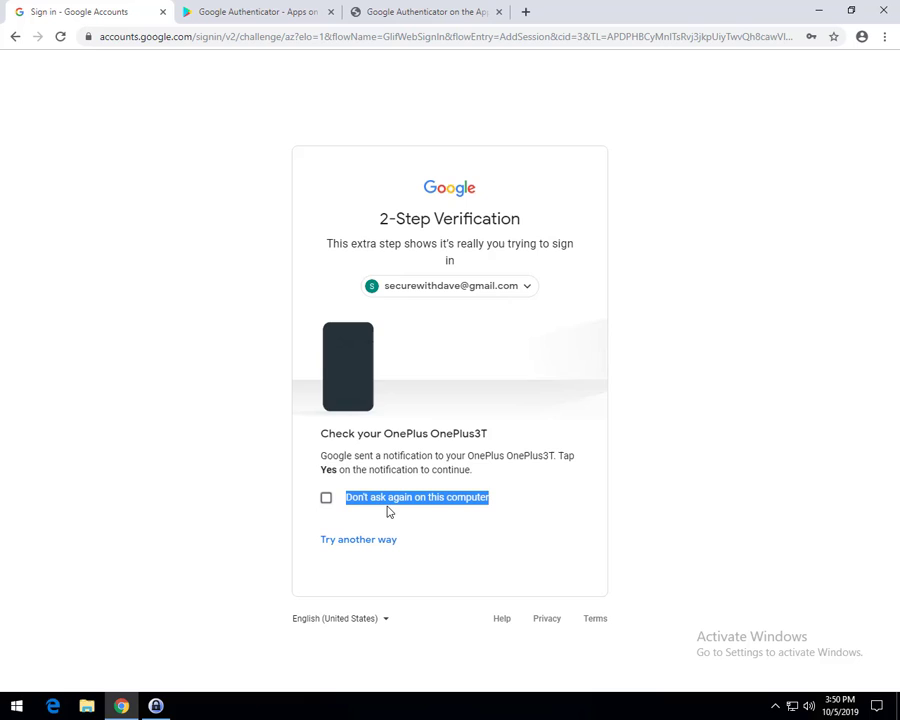
{"action": "left_click", "coordinate": [330, 502]}
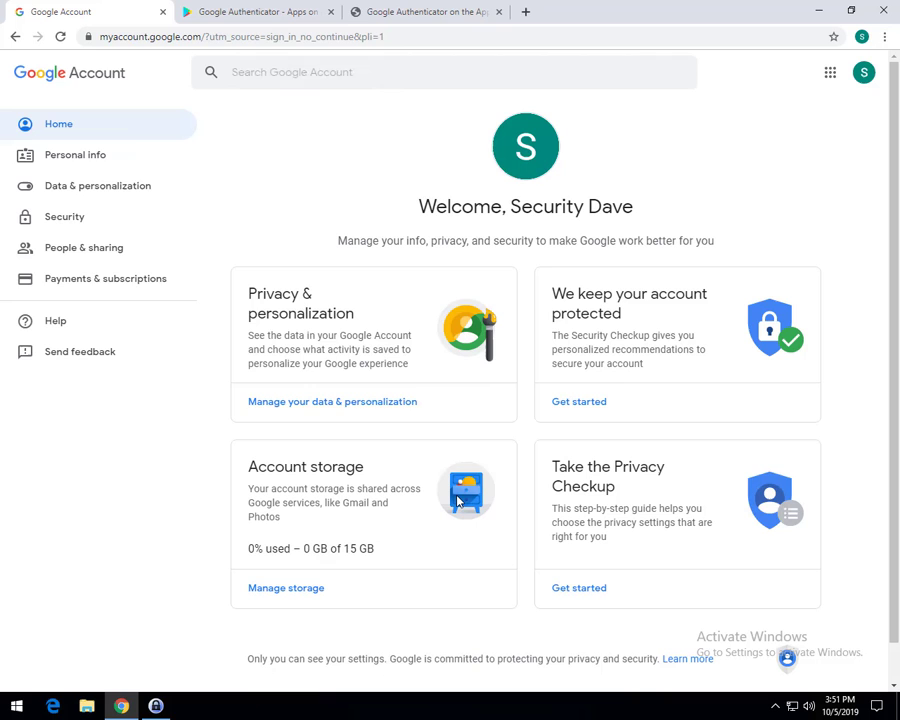
Go to Security > 2-Step Verification and bring up KeePass for the password re-check
{"action": "left_click", "coordinate": [72, 225]}
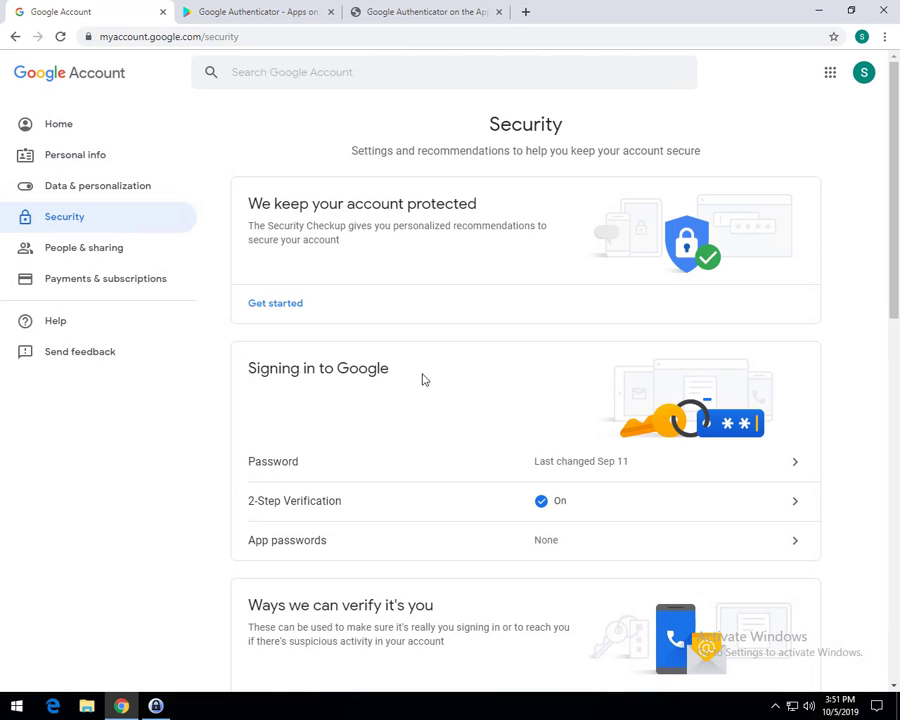
{"action": "left_click", "coordinate": [371, 510]}
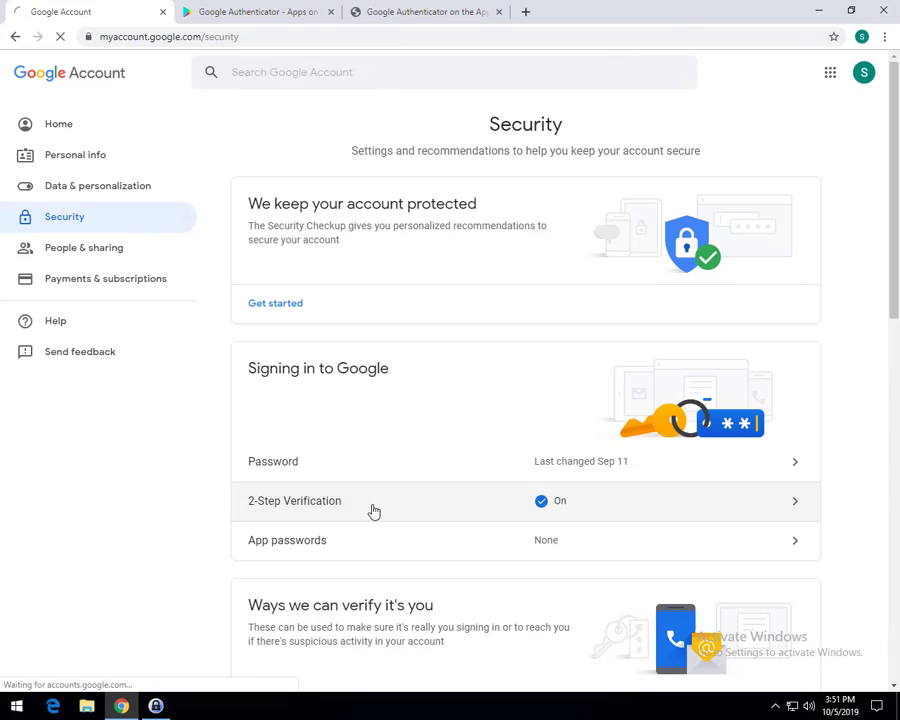
{"action": "left_click", "coordinate": [155, 706]}
Copy the Gmail entry's password in KeePass and submit it at Google's password prompt
{"action": "right_click", "coordinate": [530, 322]}
{"action": "left_click", "coordinate": [575, 346]}
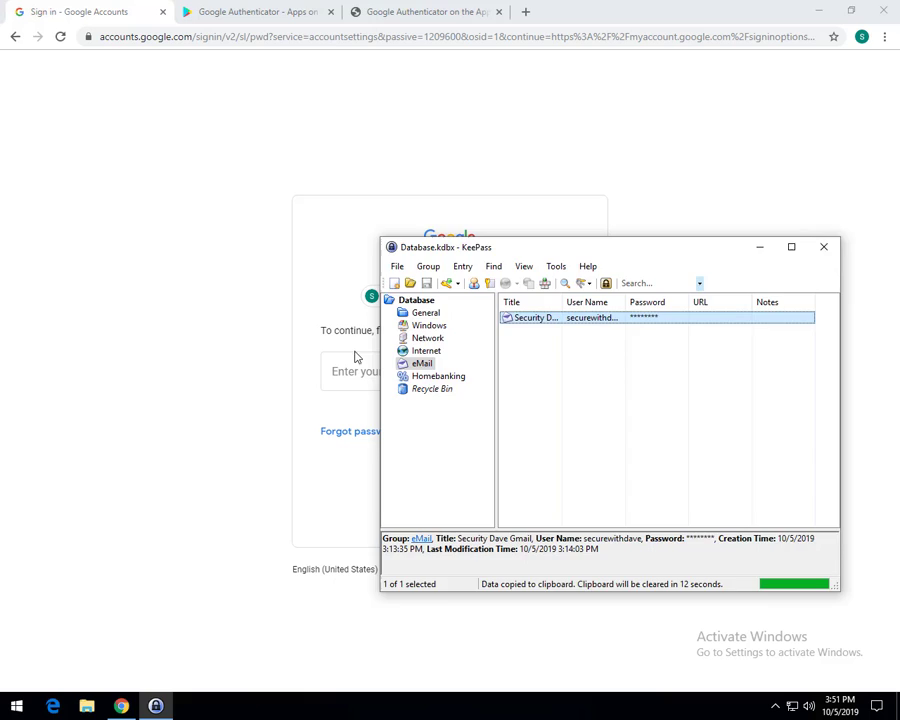
{"action": "left_click", "coordinate": [358, 362]}
{"action": "key", "text": "ctrl+v"}
{"action": "left_click", "coordinate": [560, 436]}
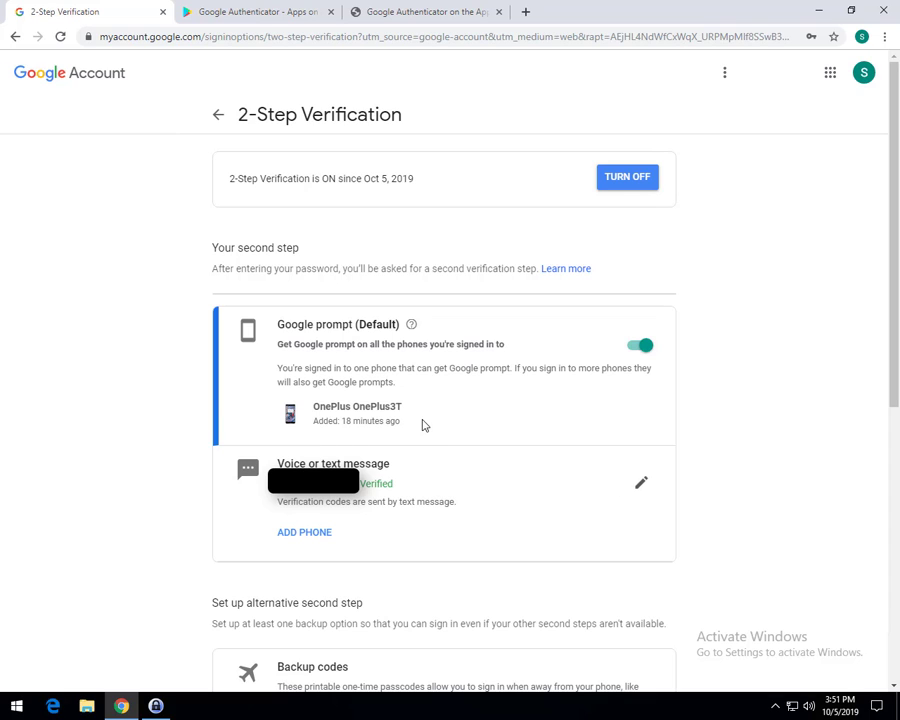
Scroll through the 2-Step Verification page to review the available second-step options
{"action": "scroll", "coordinate": [444, 428], "scroll_direction": "down", "scroll_amount": 2}
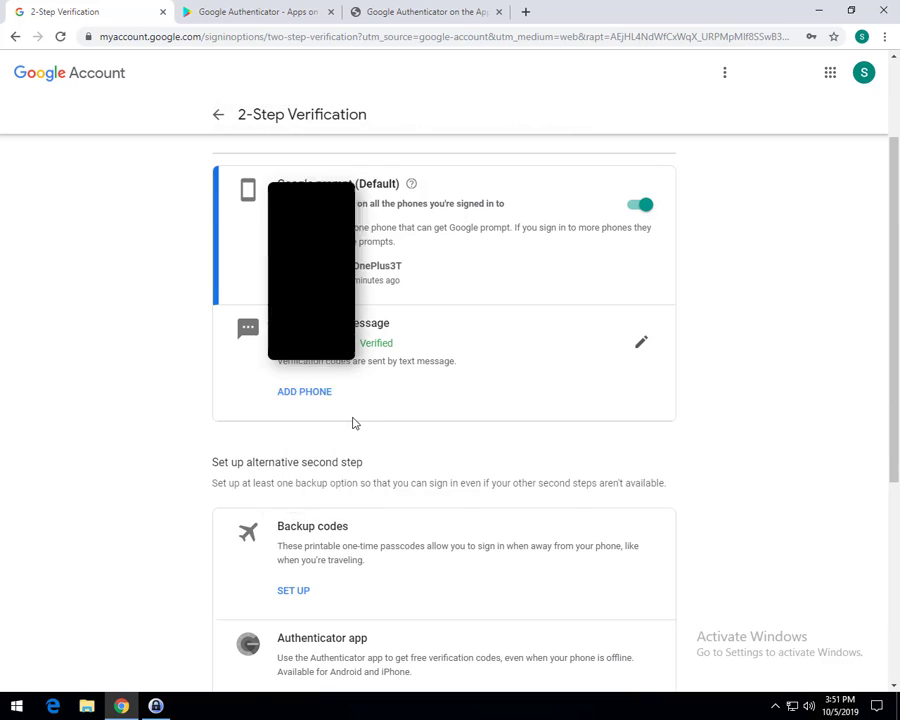
{"action": "scroll", "coordinate": [353, 421], "scroll_direction": "down", "scroll_amount": 2}
{"action": "scroll", "coordinate": [353, 421], "scroll_direction": "down", "scroll_amount": 3}
{"action": "scroll", "coordinate": [322, 390], "scroll_direction": "up", "scroll_amount": 2}
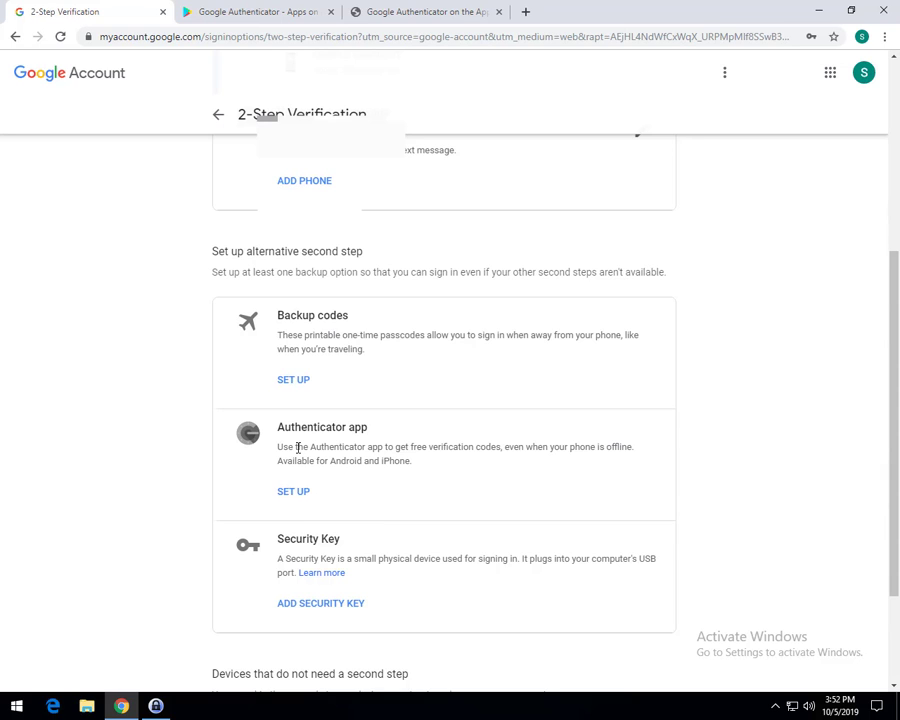
{"action": "scroll", "coordinate": [297, 450], "scroll_direction": "up", "scroll_amount": 3}
{"action": "scroll", "coordinate": [307, 325], "scroll_direction": "up", "scroll_amount": 2}
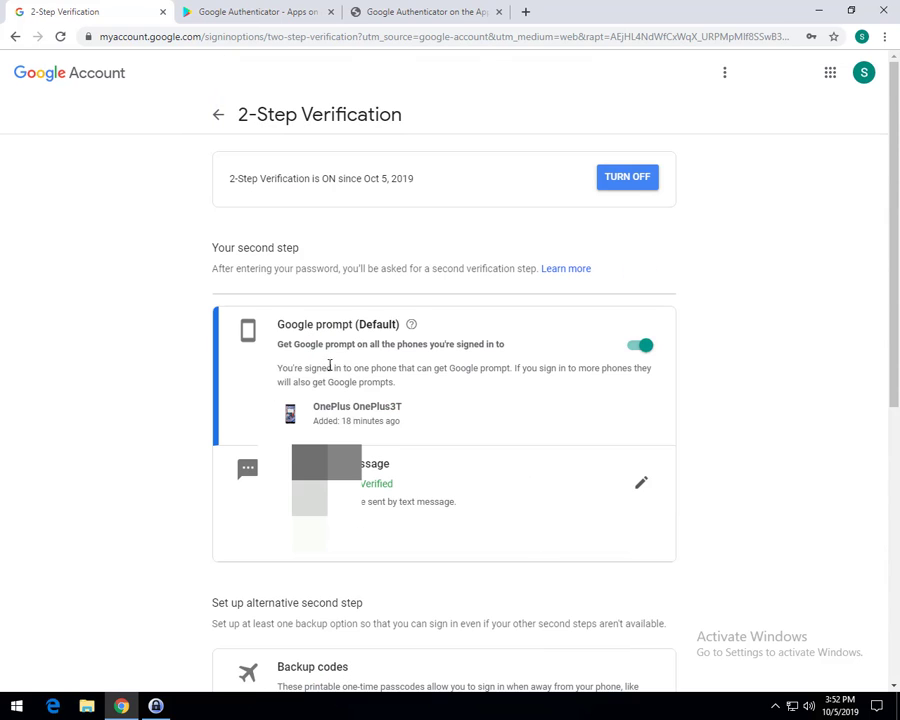
{"action": "scroll", "coordinate": [330, 366], "scroll_direction": "down", "scroll_amount": 3}
{"action": "scroll", "coordinate": [330, 366], "scroll_direction": "up", "scroll_amount": 1}
{"action": "scroll", "coordinate": [257, 266], "scroll_direction": "up", "scroll_amount": 1}
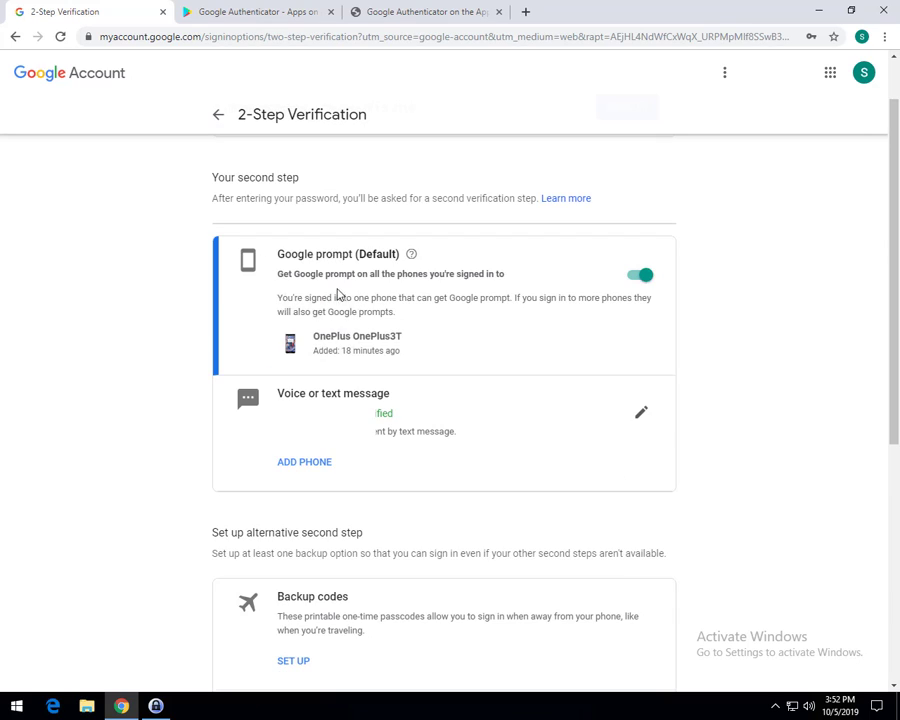
{"action": "scroll", "coordinate": [335, 316], "scroll_direction": "down", "scroll_amount": 3}
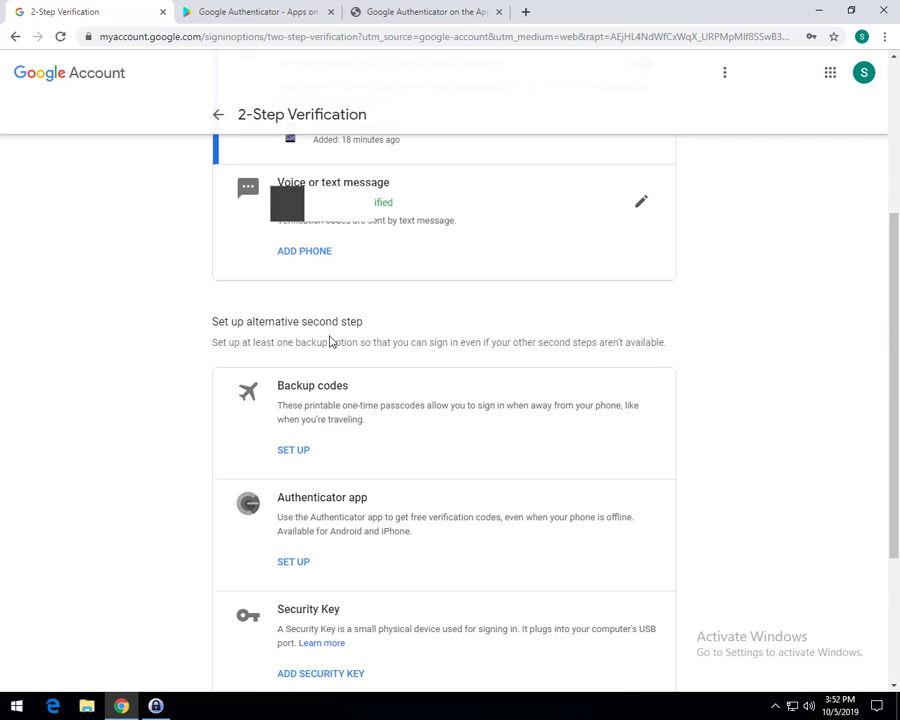
{"action": "scroll", "coordinate": [331, 340], "scroll_direction": "up", "scroll_amount": 2}
{"action": "scroll", "coordinate": [330, 346], "scroll_direction": "down", "scroll_amount": 2}
{"action": "scroll", "coordinate": [346, 520], "scroll_direction": "up", "scroll_amount": 2}
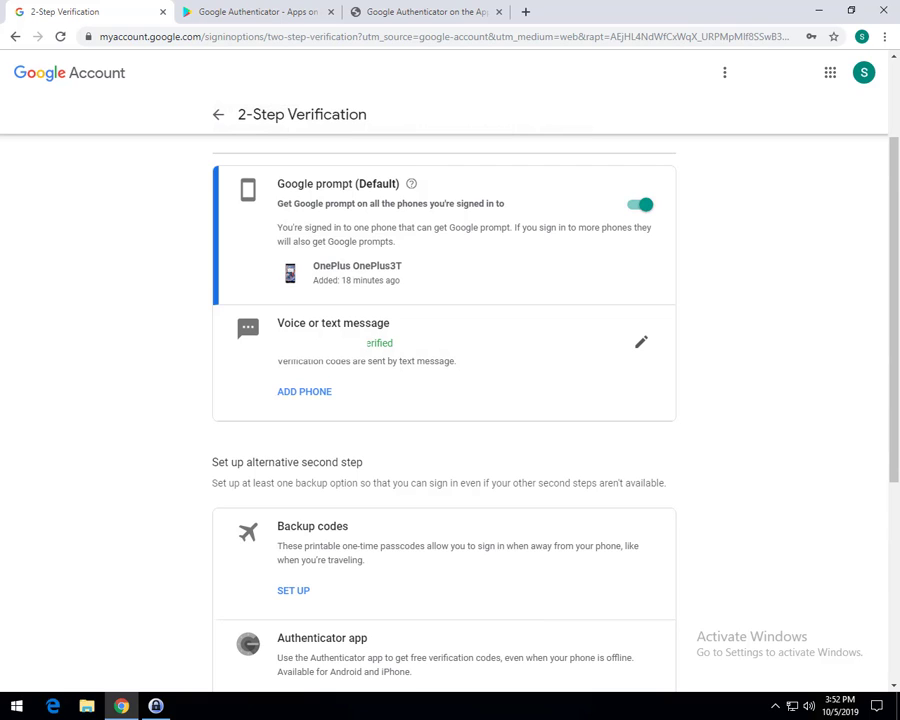
{"action": "scroll", "coordinate": [311, 375], "scroll_direction": "down", "scroll_amount": 3}
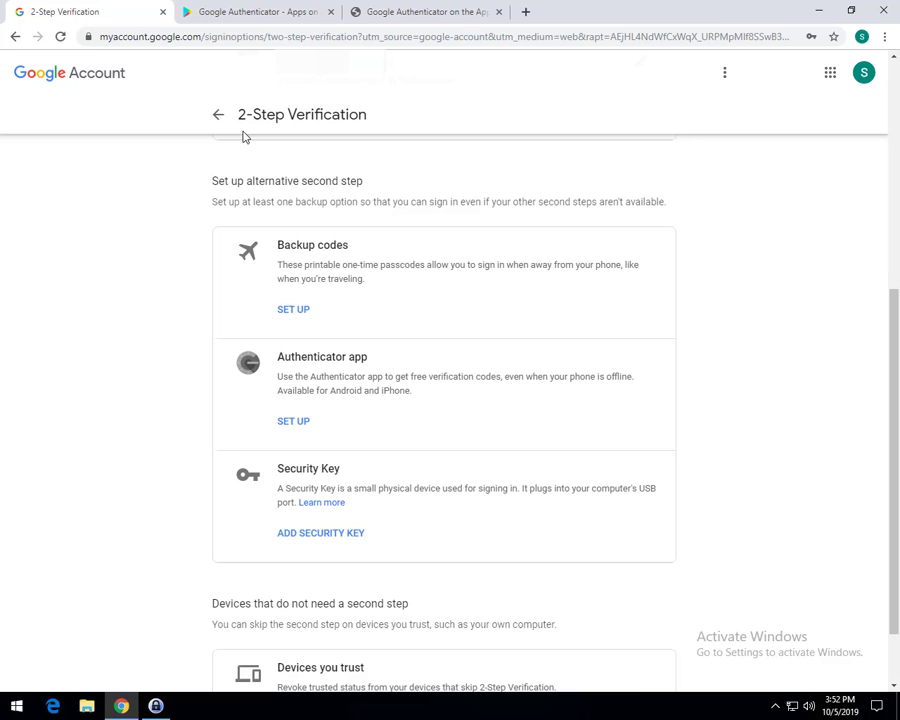
View the Google Authenticator listings on Google Play, then on the App Store
{"action": "left_click_drag", "start_coordinate": [278, 356], "coordinate": [353, 358]}
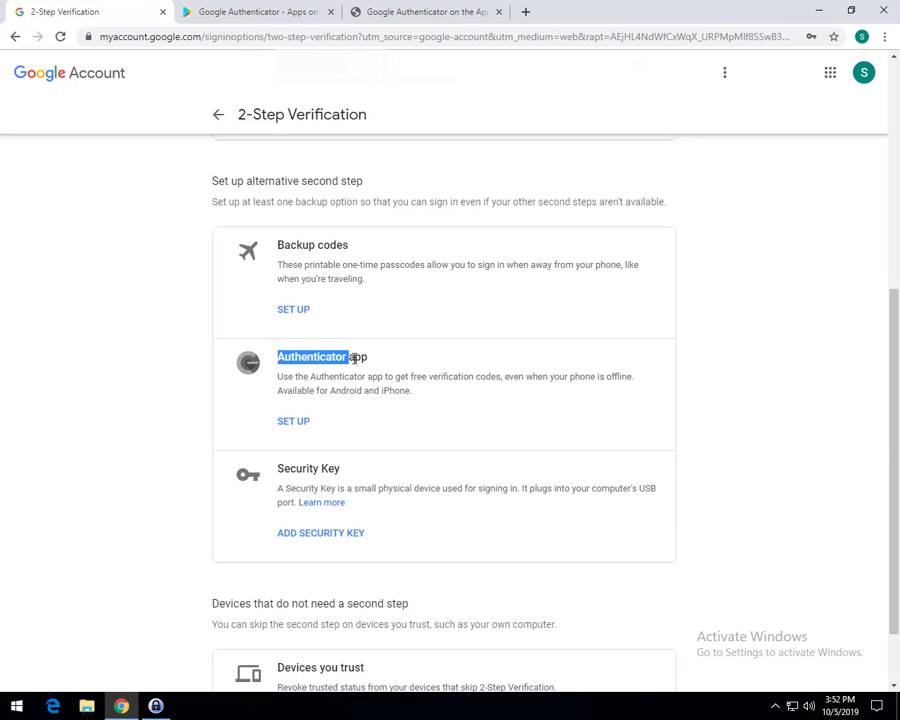
{"action": "left_click", "coordinate": [353, 357]}
{"action": "left_click", "coordinate": [228, 12]}
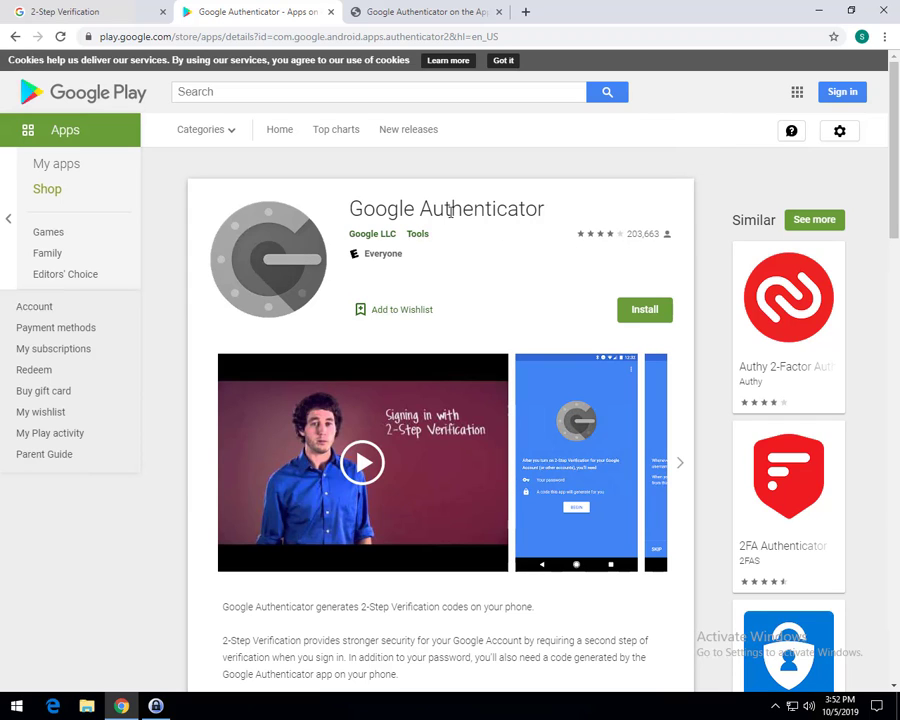
{"action": "left_click", "coordinate": [426, 12]}
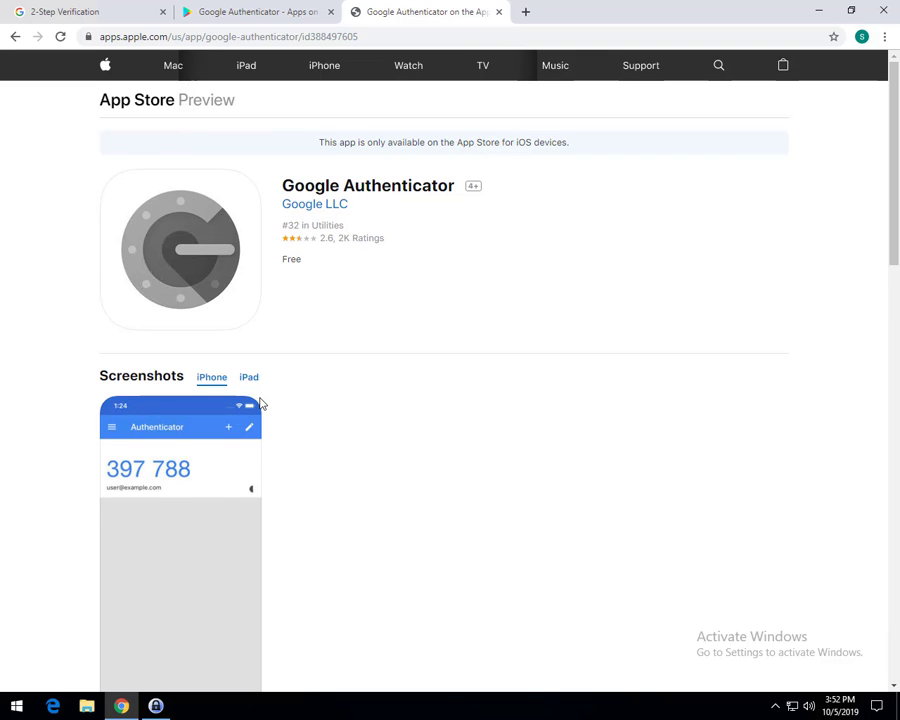
Scroll the Google Authenticator App Store listing to see its rating and iPhone screenshots
{"action": "scroll", "coordinate": [220, 390], "scroll_direction": "down", "scroll_amount": 3}
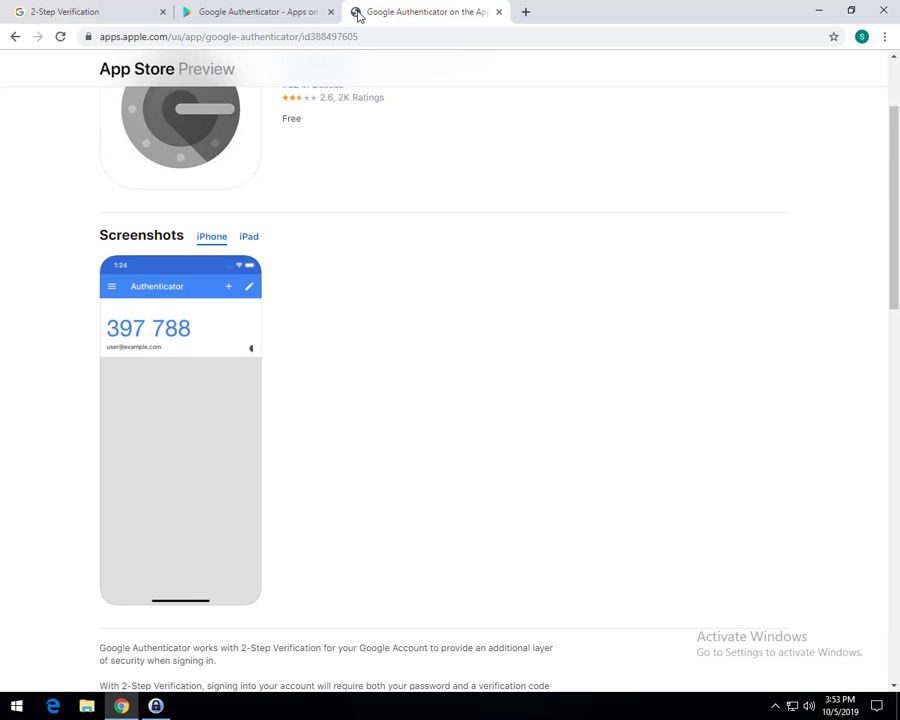
Set up the Authenticator app for Android and verify it with the app's six-digit code
{"action": "left_click", "coordinate": [142, 12]}
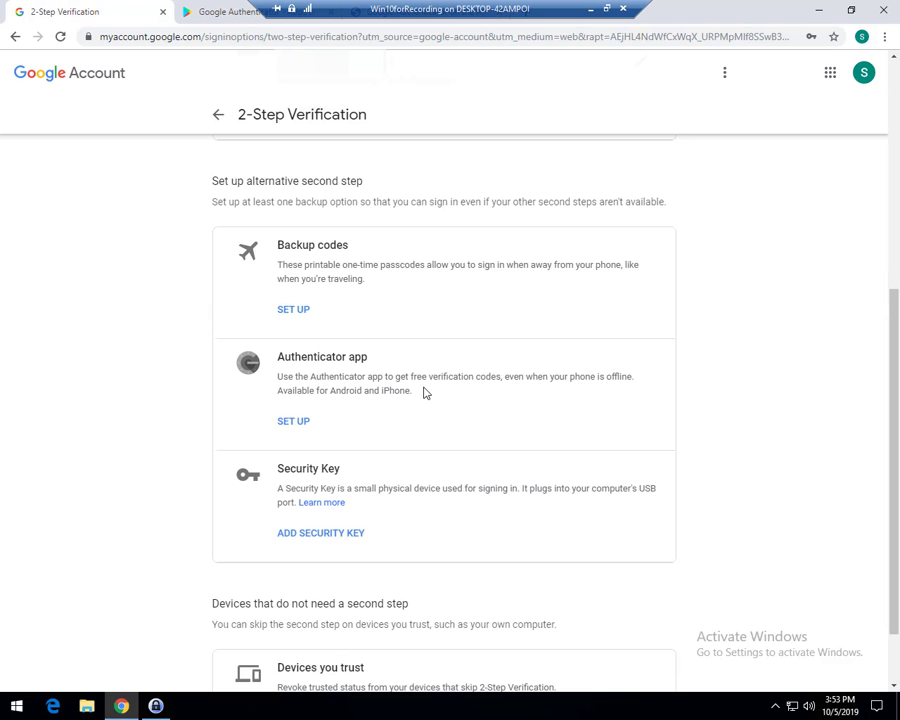
{"action": "left_click", "coordinate": [296, 422]}
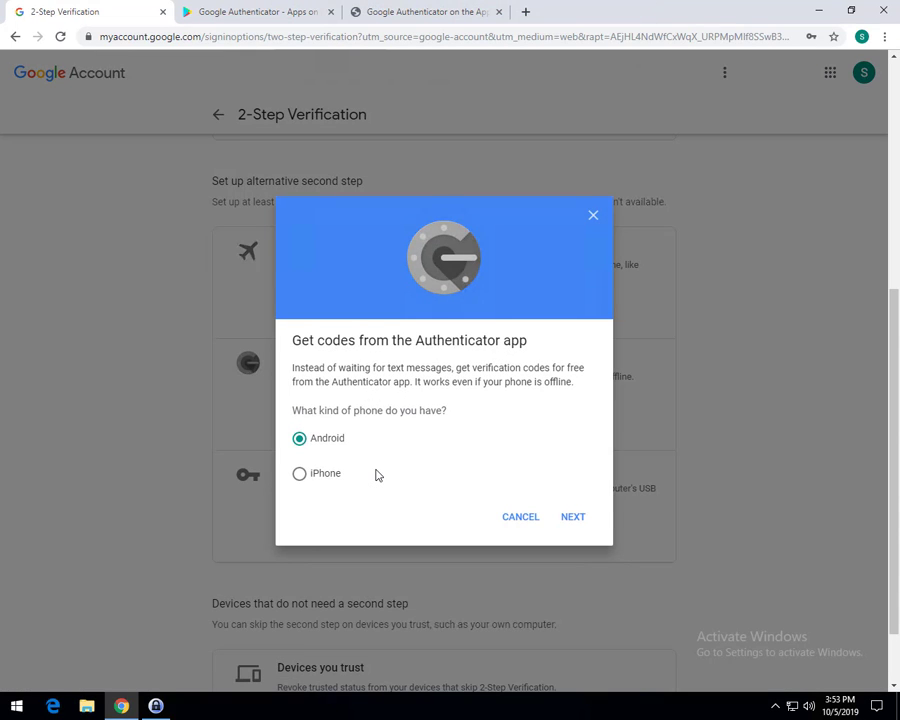
{"action": "left_click", "coordinate": [573, 517]}
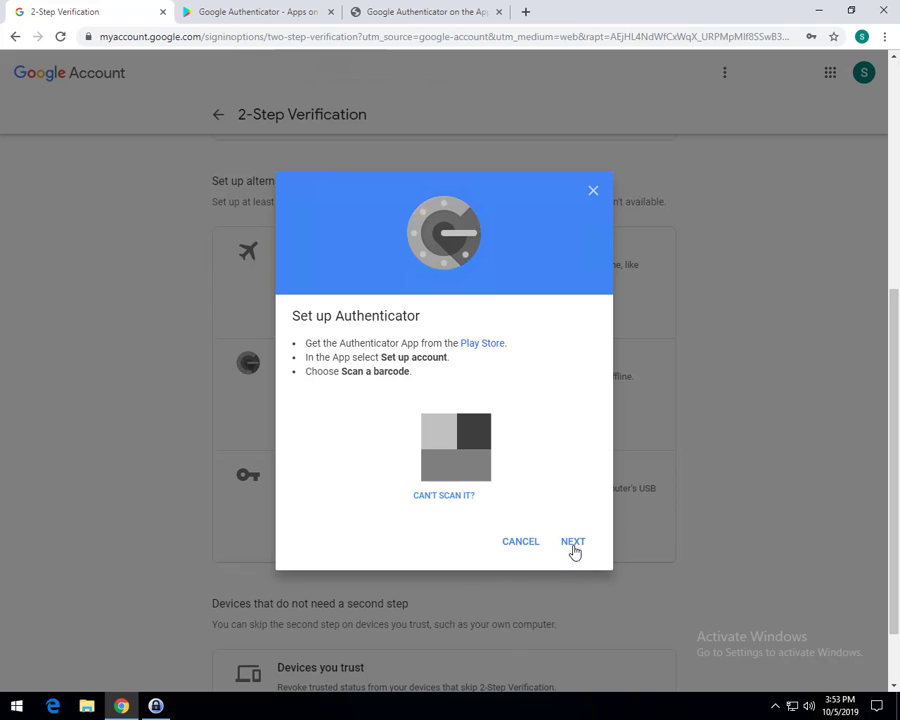
{"action": "left_click", "coordinate": [573, 546]}
{"action": "left_click", "coordinate": [384, 414]}
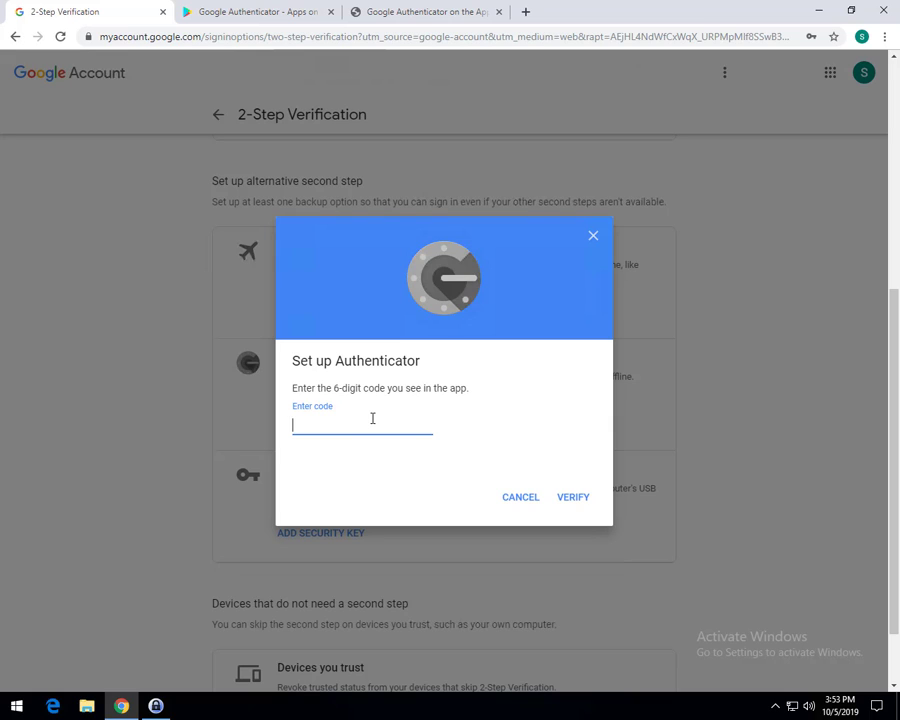
{"action": "key", "text": "Return"}
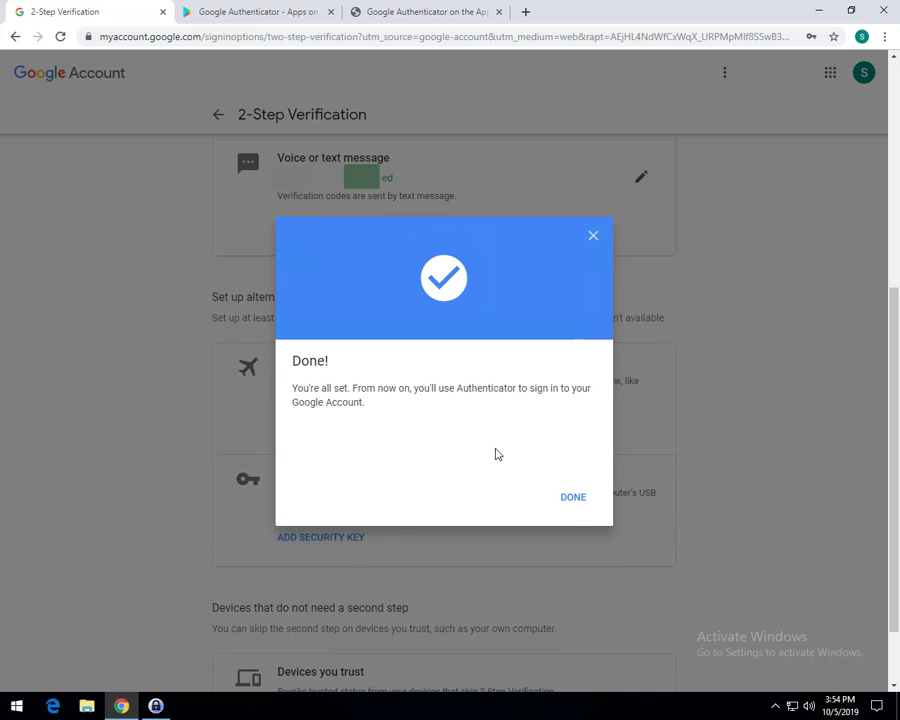
Dismiss the Authenticator setup confirmation and return to the top of the 2-Step Verification page
{"action": "left_click", "coordinate": [566, 505]}
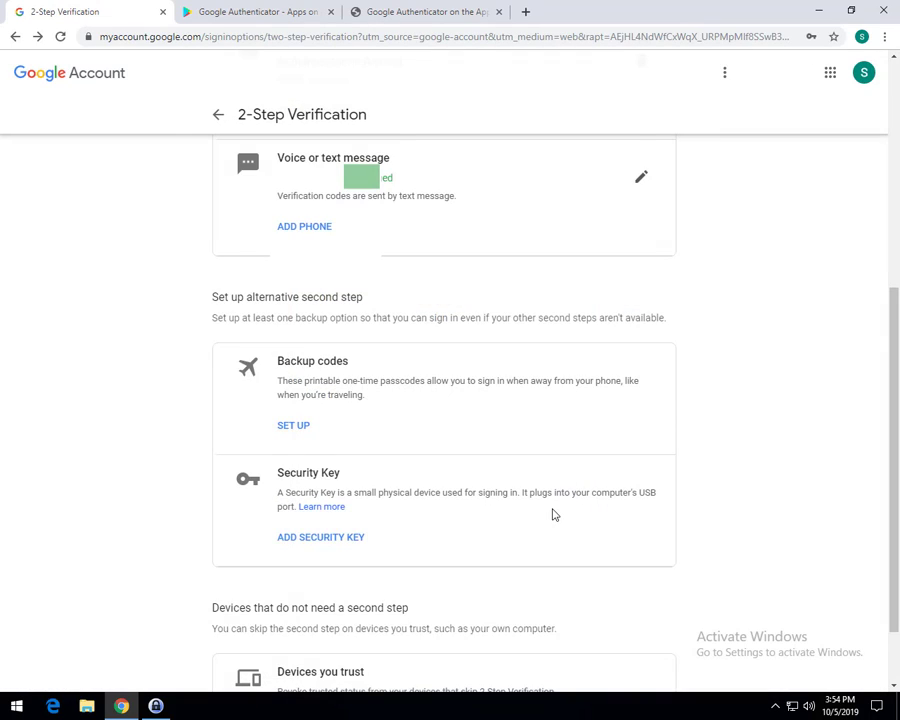
{"action": "scroll", "coordinate": [550, 513], "scroll_direction": "up", "scroll_amount": 5}
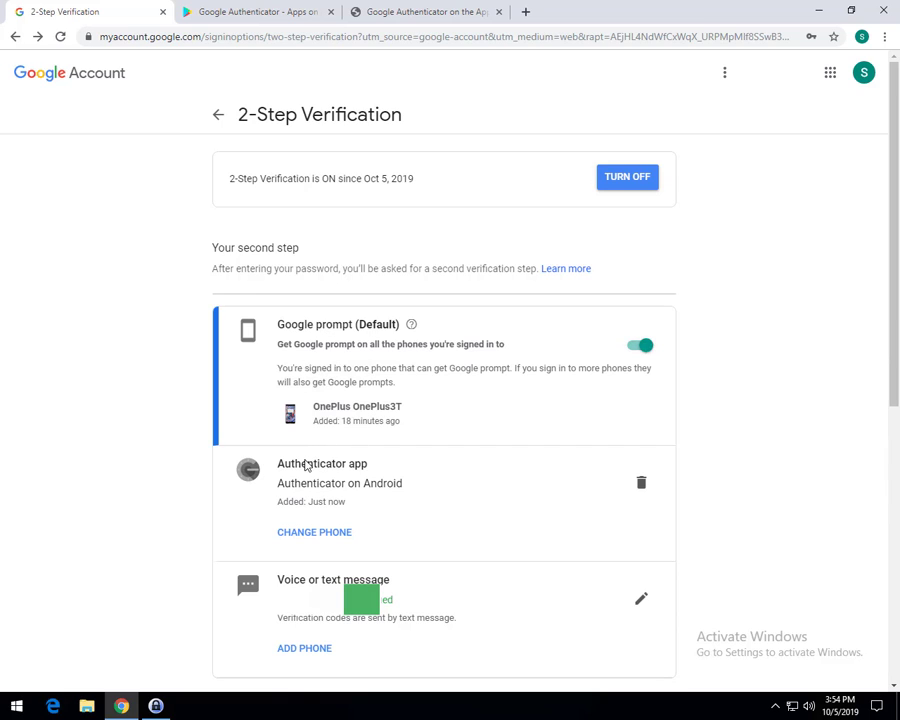
{"action": "left_click_drag", "start_coordinate": [305, 465], "coordinate": [360, 500]}
{"action": "left_click", "coordinate": [358, 501]}
{"action": "scroll", "coordinate": [358, 501], "scroll_direction": "down", "scroll_amount": 3}
{"action": "left_click_drag", "start_coordinate": [285, 370], "coordinate": [396, 421]}
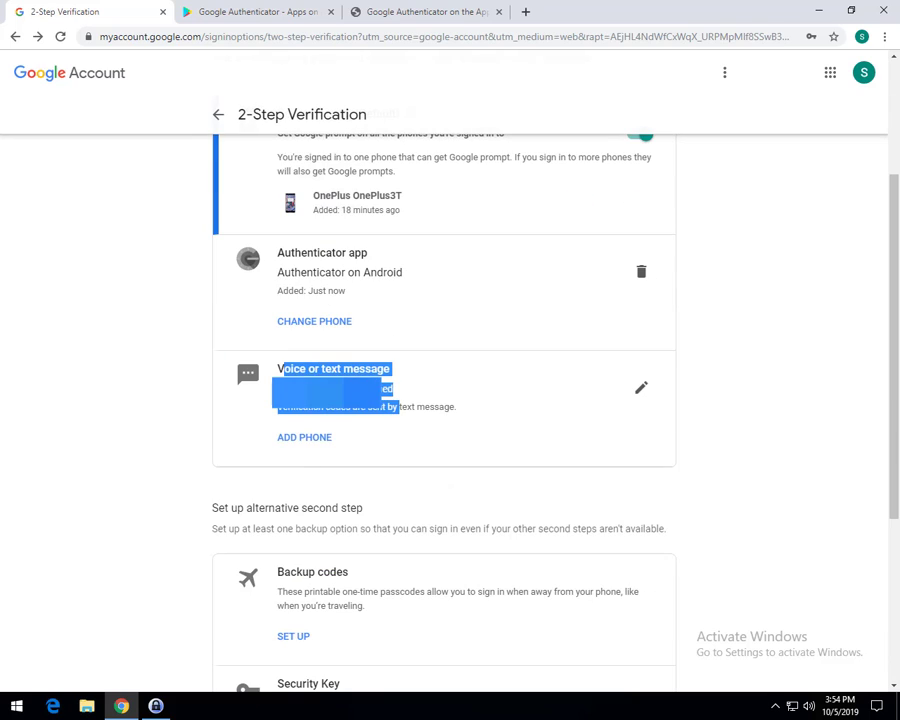
{"action": "left_click", "coordinate": [331, 401]}
{"action": "scroll", "coordinate": [331, 401], "scroll_direction": "up", "scroll_amount": 3}
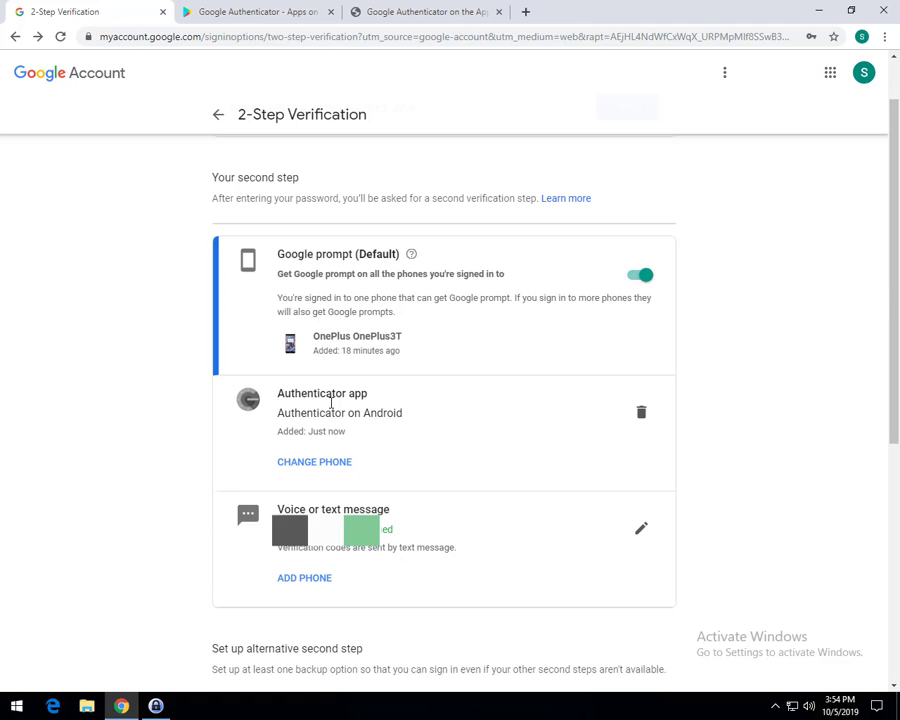
{"action": "mouse_move", "coordinate": [287, 395]}
{"action": "left_mouse_down"}
{"action": "mouse_move", "coordinate": [362, 420]}
{"action": "mouse_move", "coordinate": [278, 396]}
{"action": "left_mouse_up"}
{"action": "left_click", "coordinate": [350, 426]}
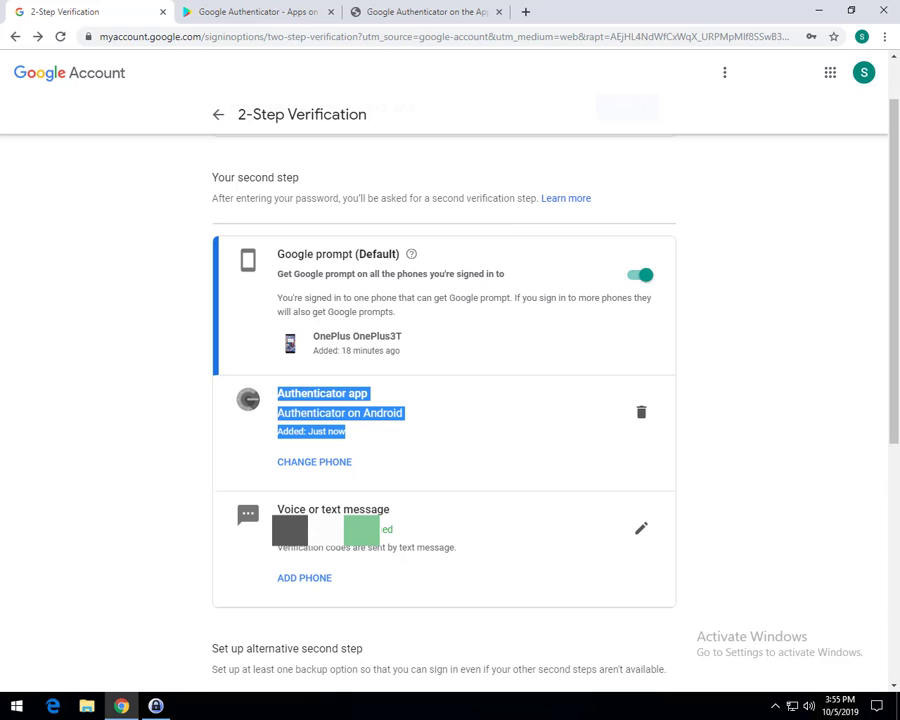
Leave the 2-Step Verification page for the Security page, where it now reads On
{"action": "scroll", "coordinate": [321, 568], "scroll_direction": "up", "scroll_amount": 1}
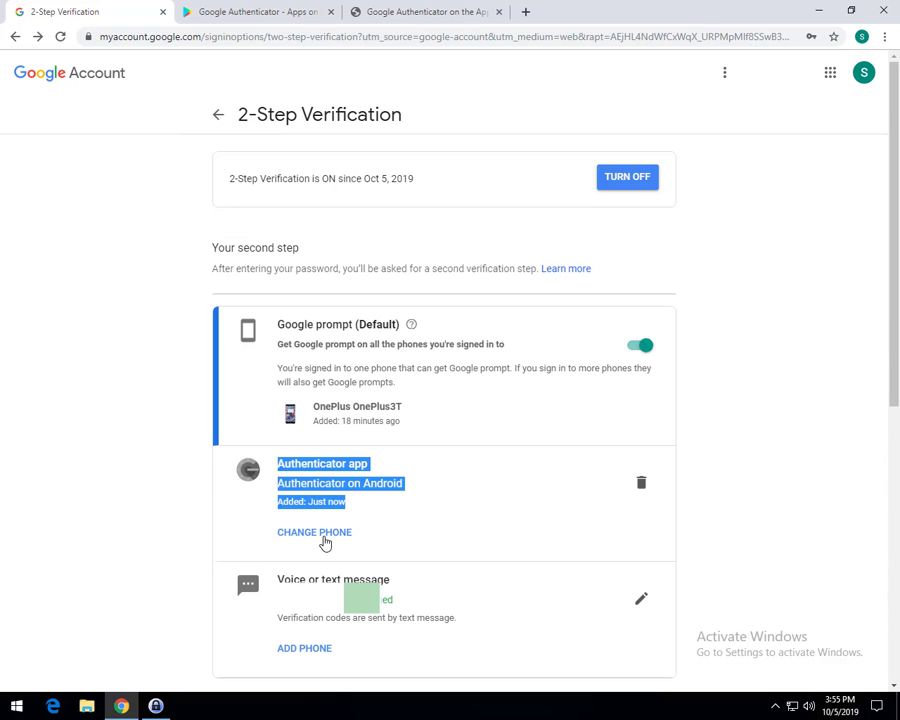
{"action": "left_click", "coordinate": [218, 116]}
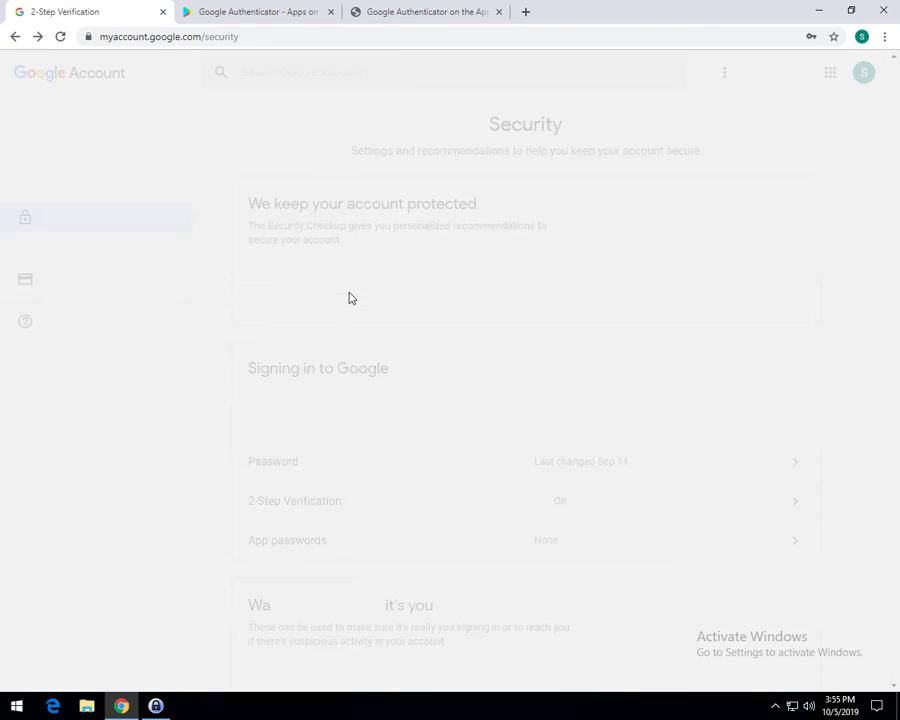